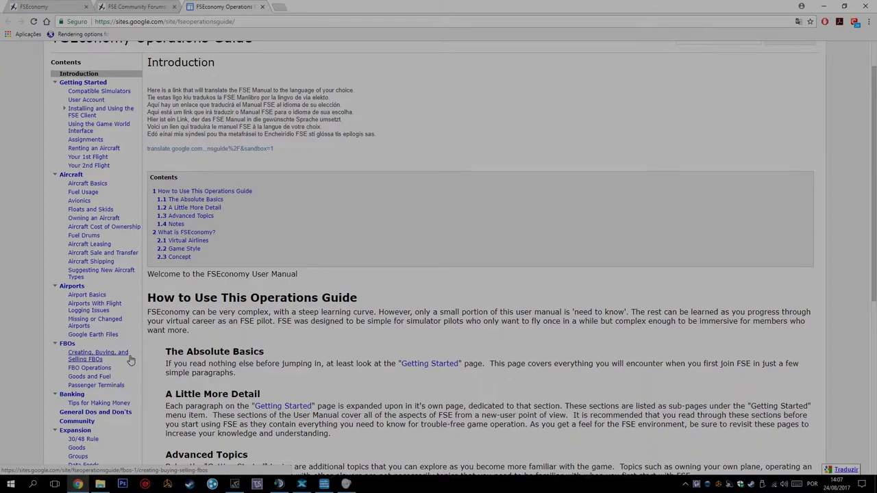
Step: Look over the Operations Guide's contents and introduction, and view the forum's FSE Market Place page
scroll(130, 360, "down", 2)
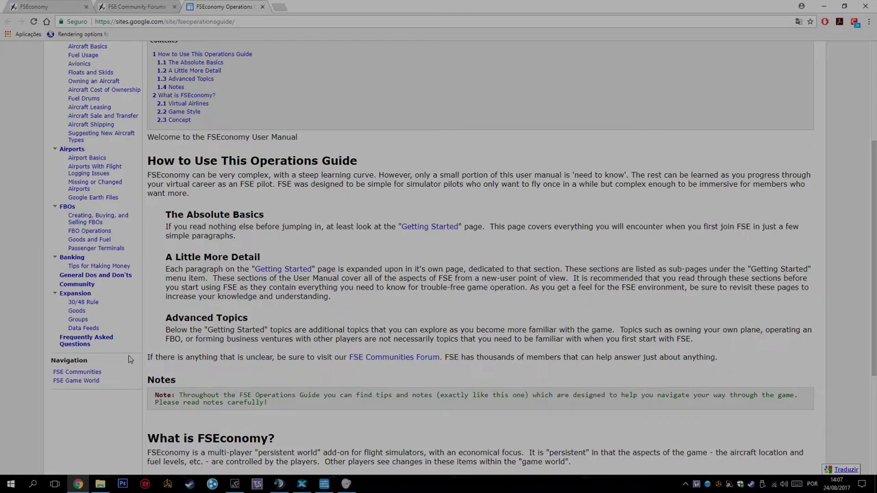
scroll(116, 339, "up", 3)
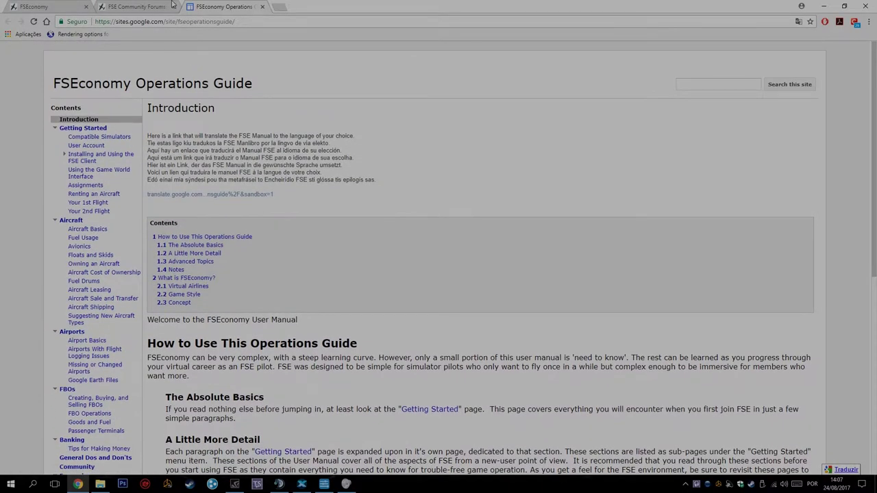
left_click(50, 6)
left_click(114, 6)
left_click(215, 6)
left_click(138, 6)
left_click(216, 6)
left_click(120, 6)
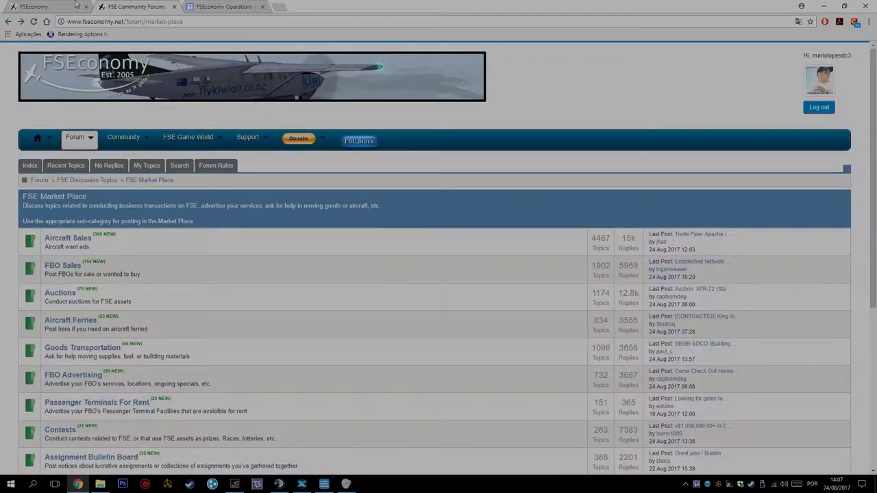
Step: Open the Airports page on the FSEconomy game site and review SBPA's assignments, aircraft and airport search form
left_click(57, 6)
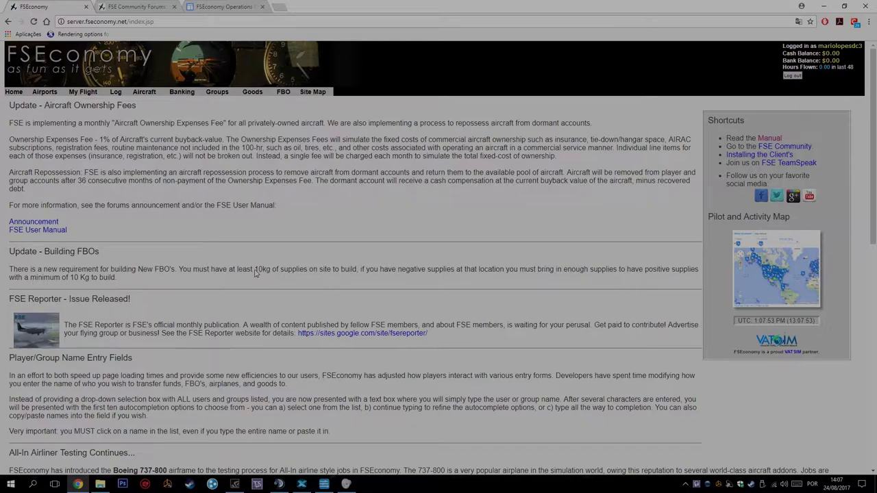
left_click(43, 93)
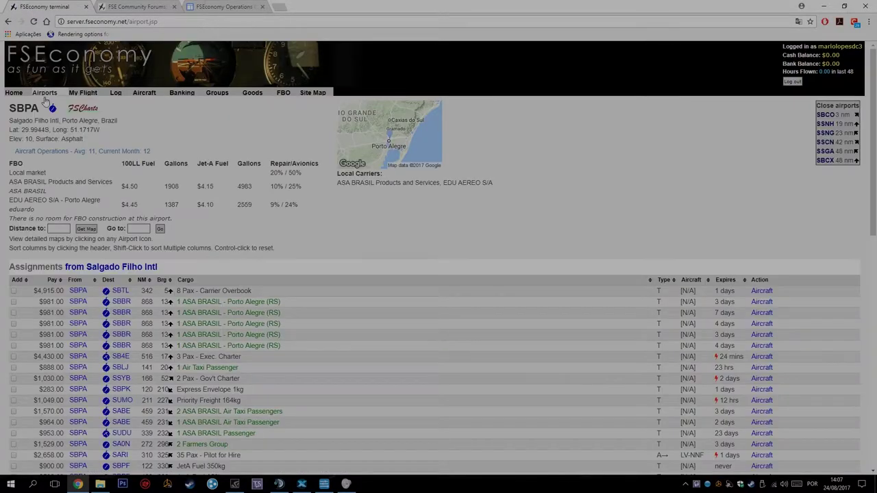
scroll(58, 238, "down", 5)
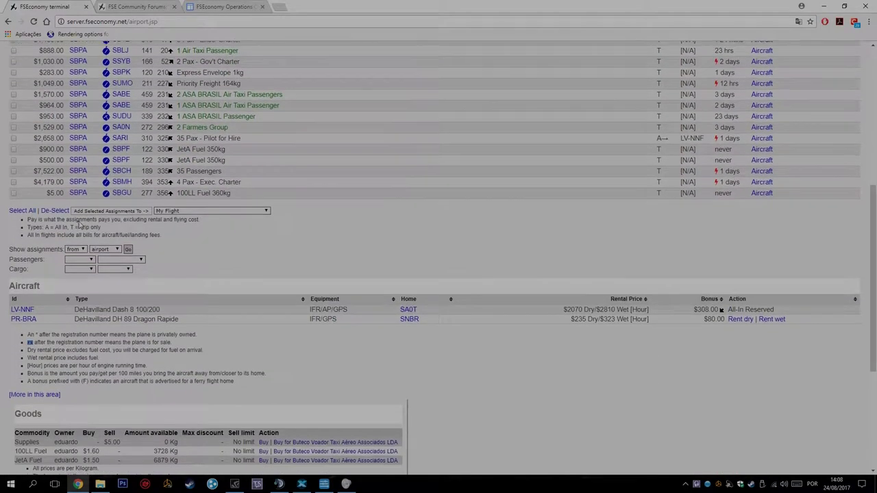
scroll(61, 184, "up", 4)
scroll(62, 184, "down", 8)
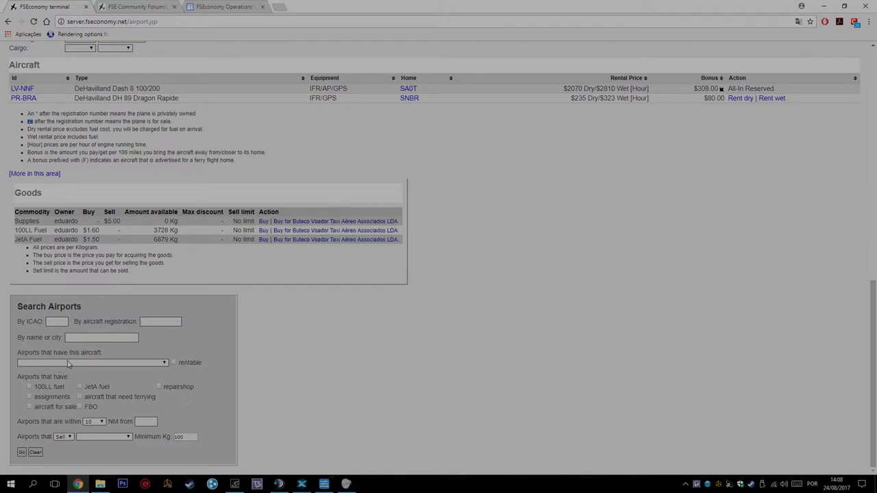
Step: Search for airports that have a rentable Cessna 172 Skyhawk
left_click(101, 366)
left_click(100, 366)
left_click(162, 364)
left_click_drag(164, 241, 166, 275)
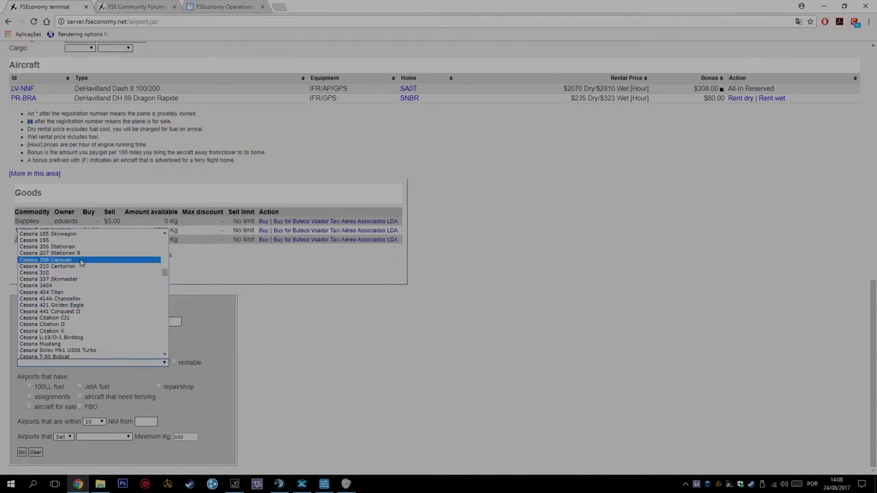
scroll(79, 277, "up", 3)
scroll(79, 278, "down", 5)
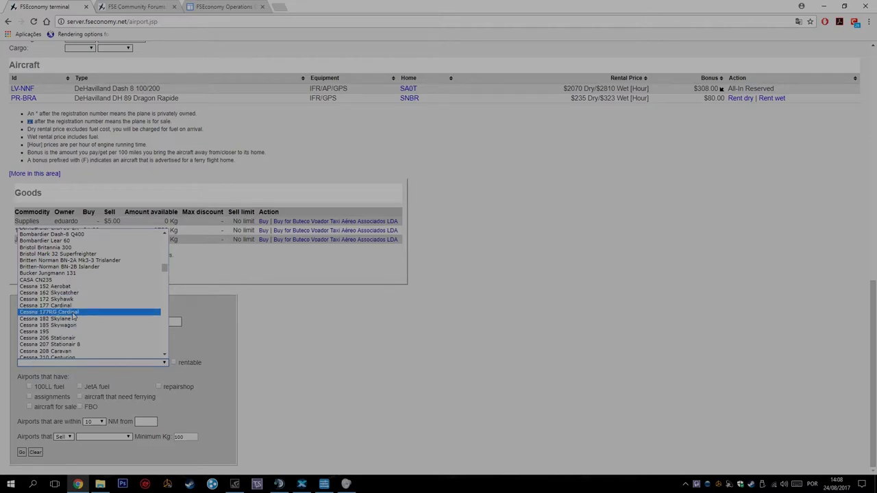
left_click(68, 300)
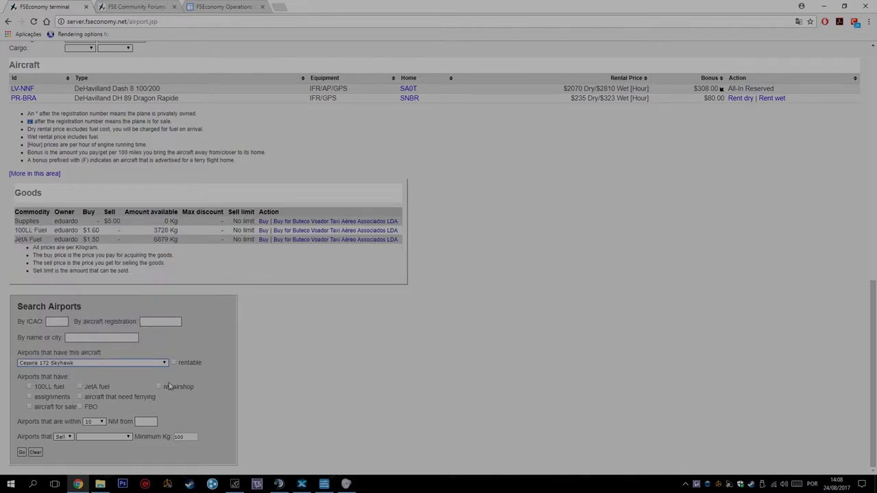
left_click(174, 363)
left_click(22, 452)
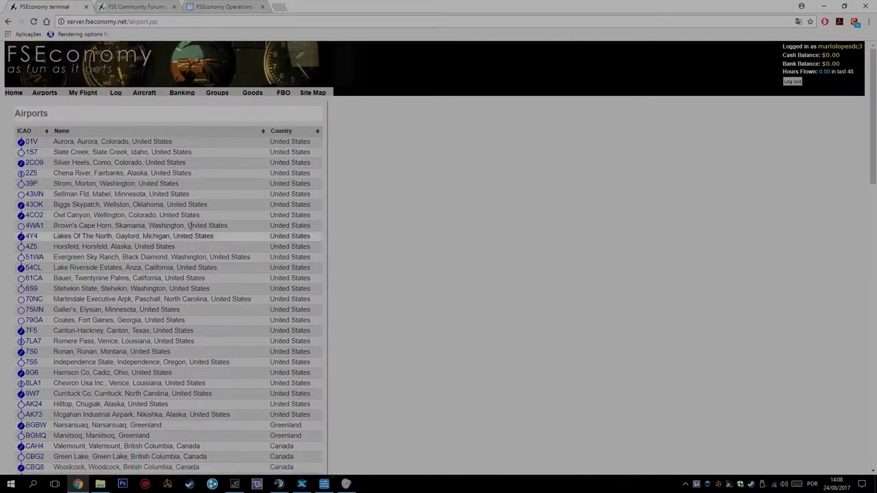
Step: Sort the found airports by country and look through the whole list
left_click(289, 134)
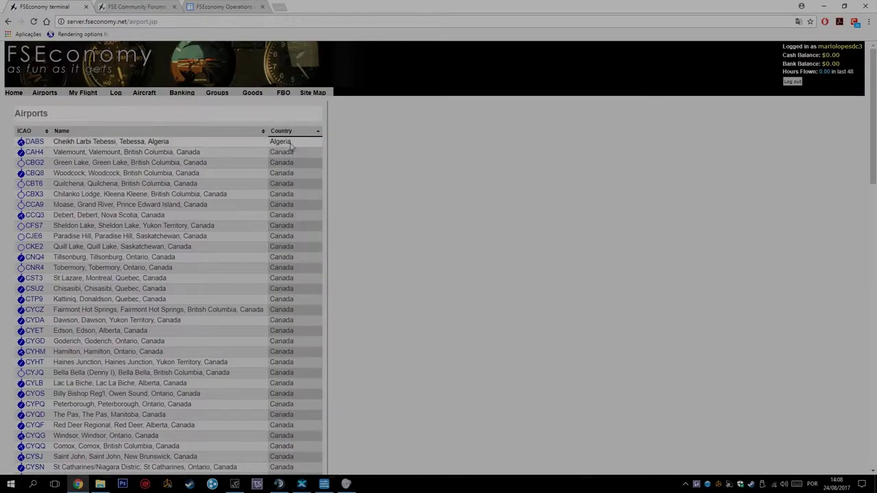
scroll(254, 174, "down", 3)
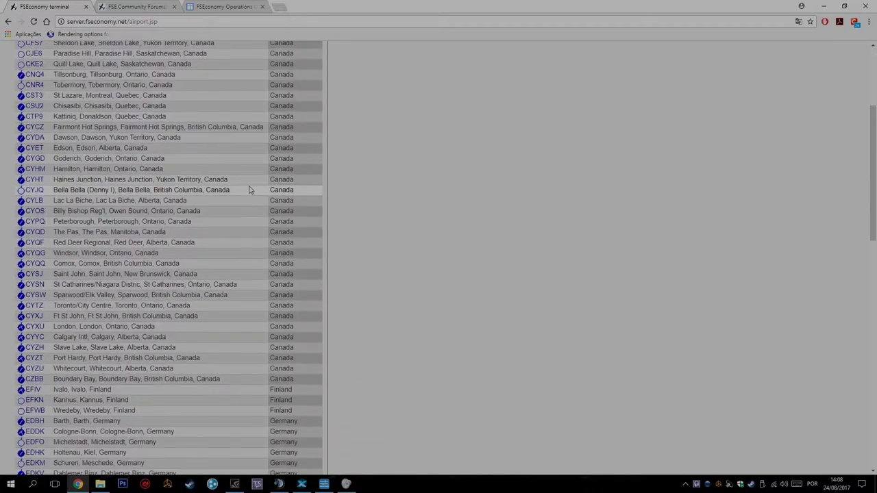
scroll(251, 188, "up", 3)
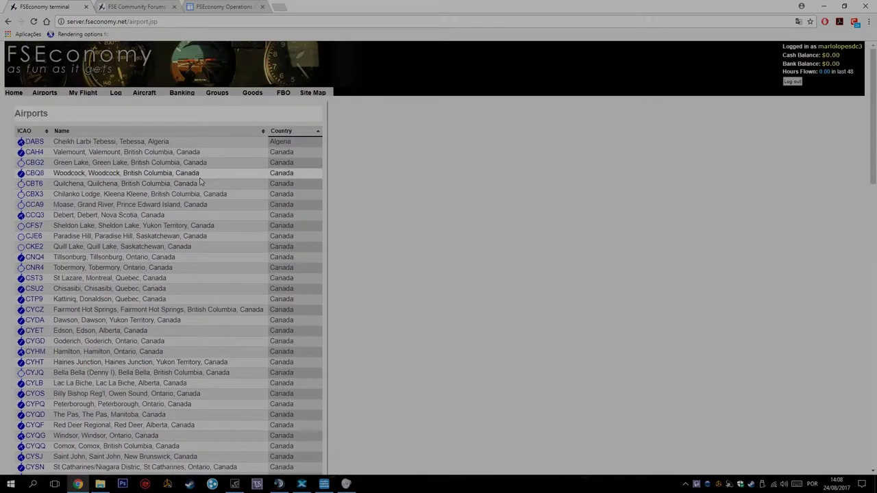
scroll(201, 182, "down", 6)
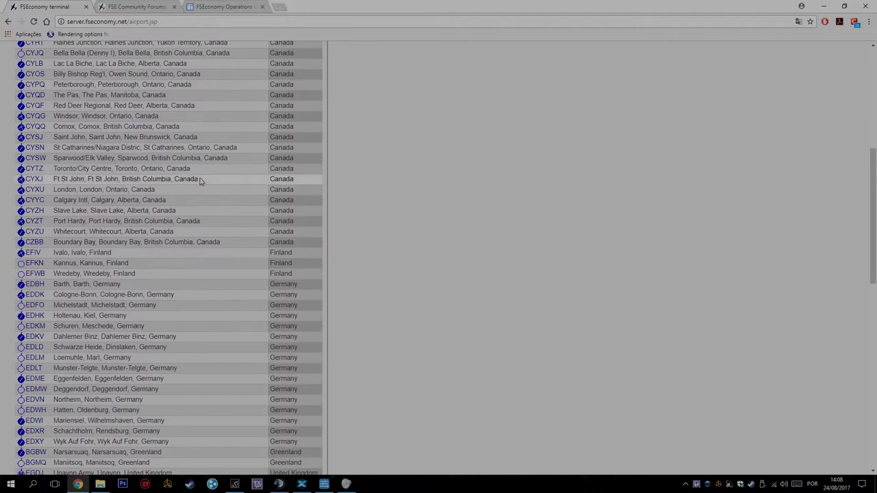
scroll(201, 182, "down", 2)
scroll(201, 182, "down", 5)
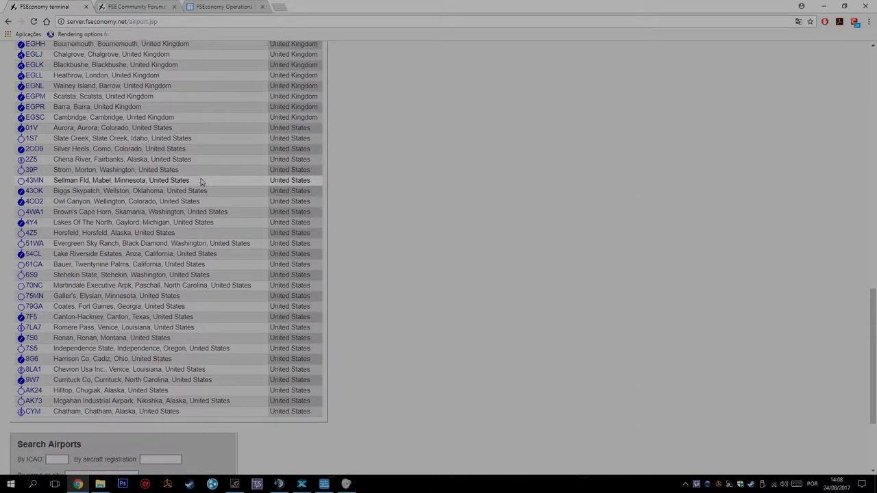
scroll(201, 181, "up", 9)
scroll(203, 179, "up", 3)
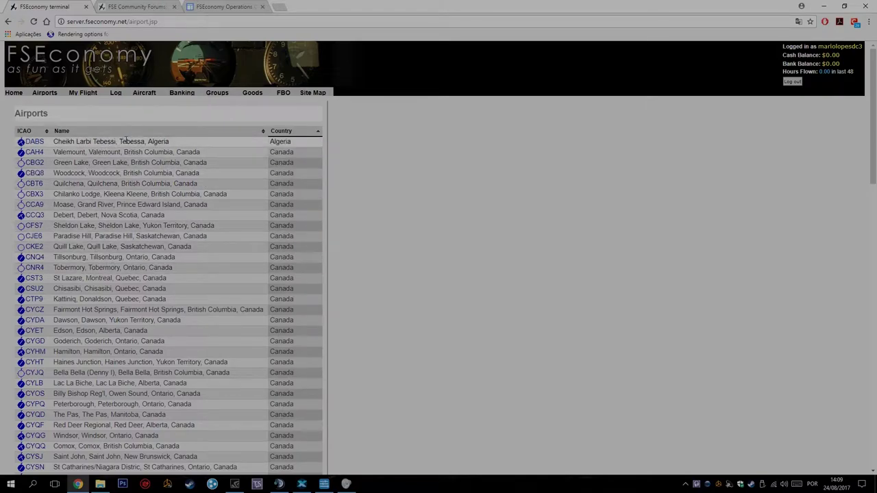
scroll(240, 178, "down", 15)
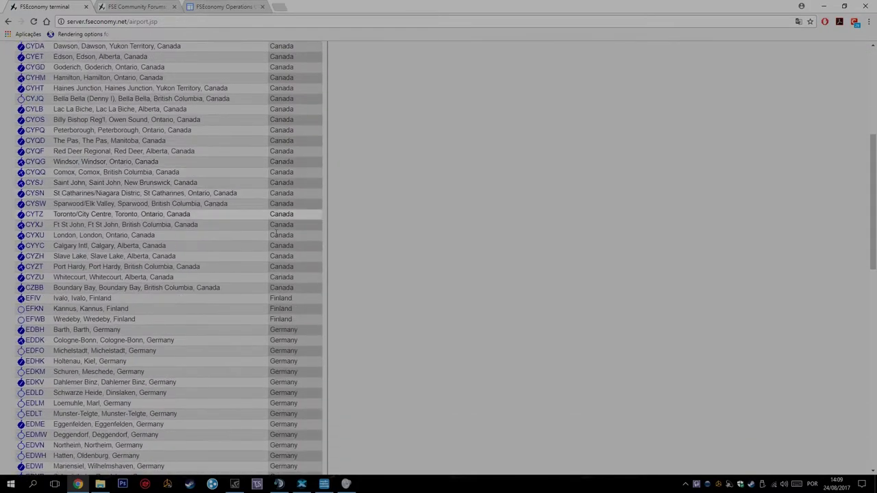
scroll(229, 246, "up", 15)
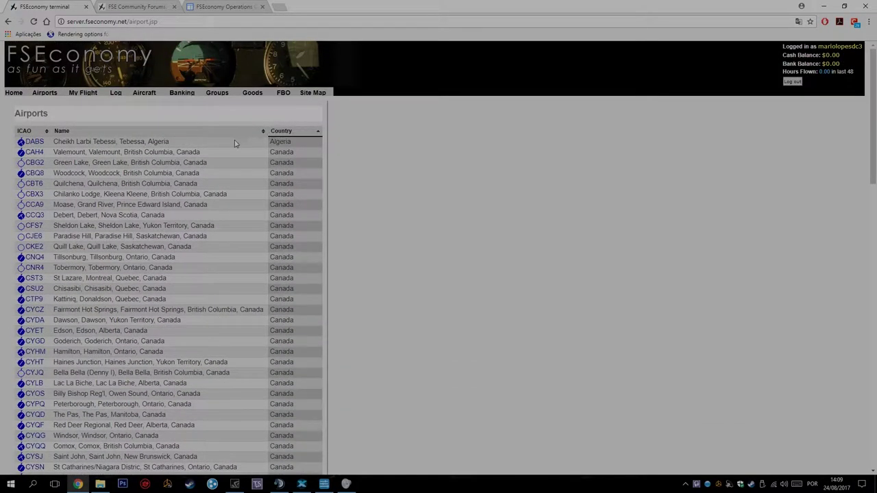
Step: Open the Algerian airport DABS and examine its assignments and the rental details of its Cessna 172 Skyhawk
left_click(33, 142)
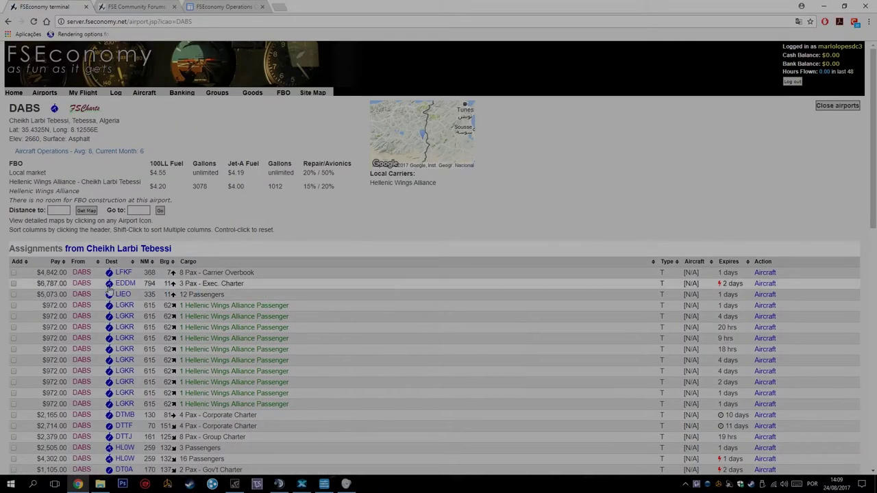
scroll(198, 253, "down", 1)
scroll(198, 252, "down", 2)
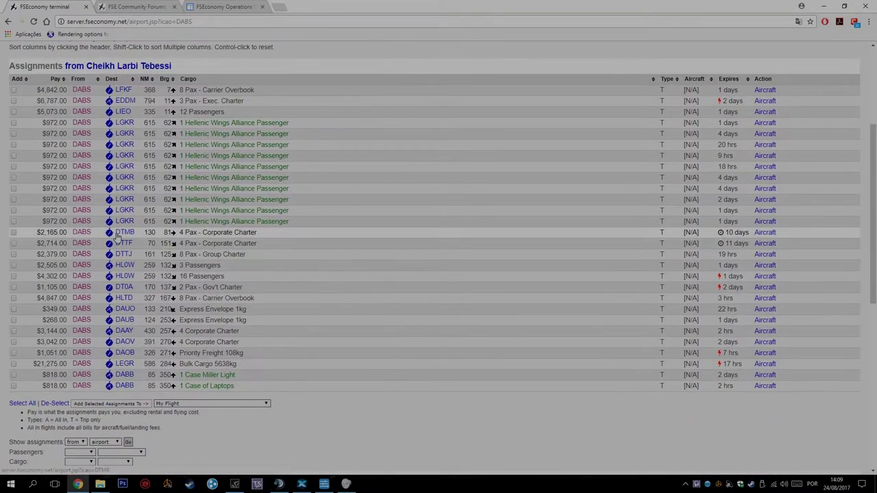
scroll(205, 247, "up", 3)
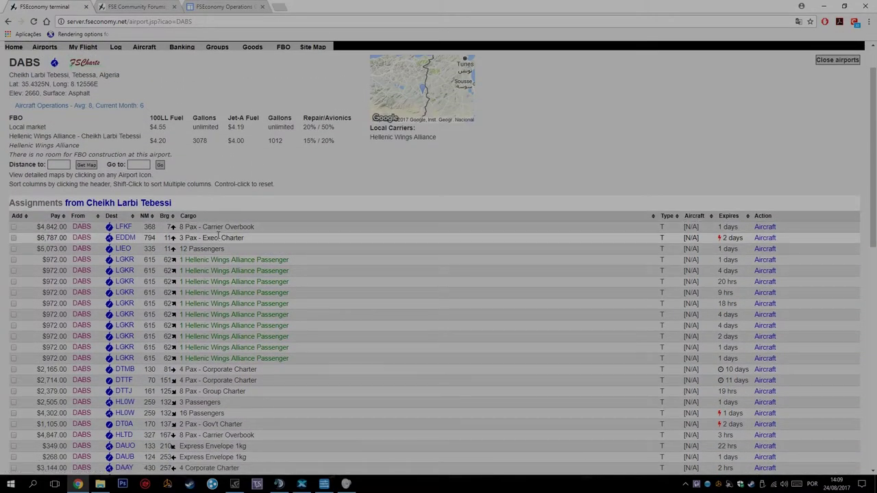
scroll(217, 237, "down", 4)
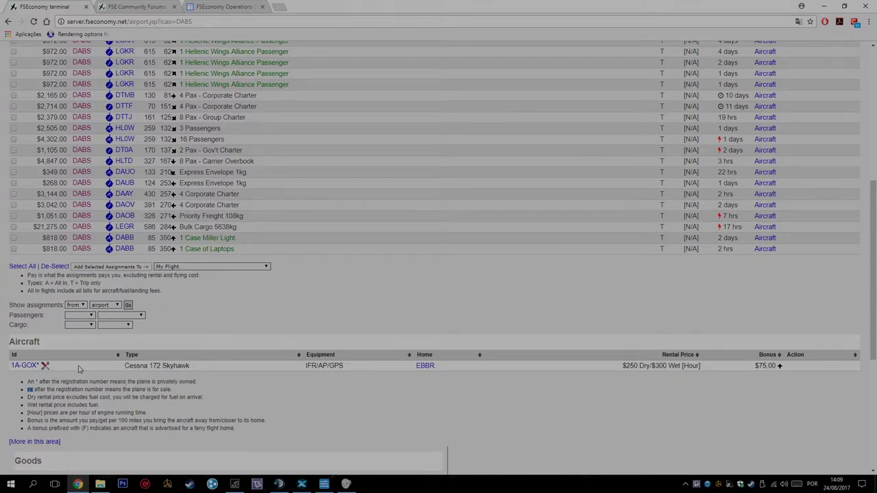
scroll(76, 364, "down", 3)
scroll(214, 352, "up", 7)
scroll(215, 348, "down", 5)
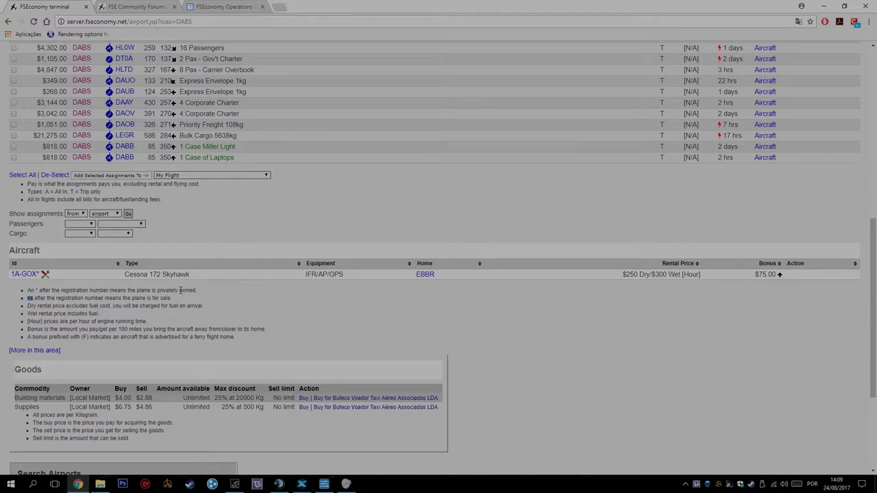
scroll(422, 246, "up", 6)
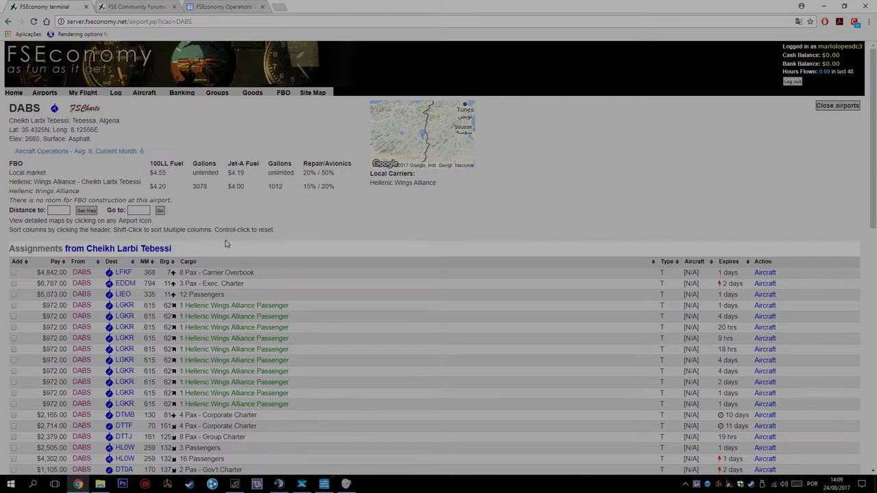
scroll(226, 244, "down", 4)
scroll(223, 250, "down", 1)
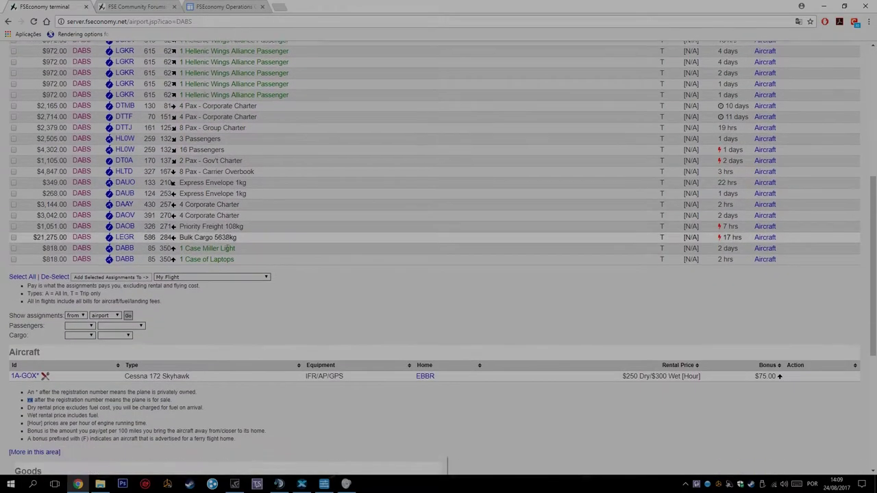
scroll(241, 255, "down", 1)
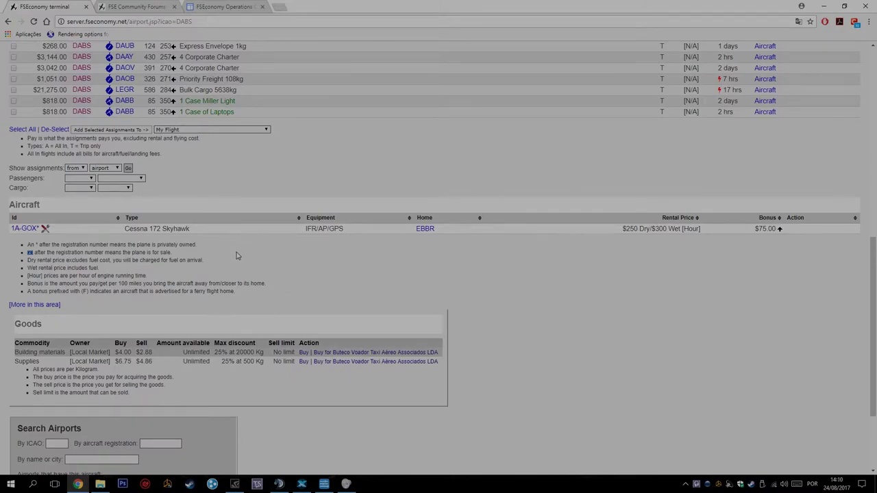
scroll(226, 257, "down", 2)
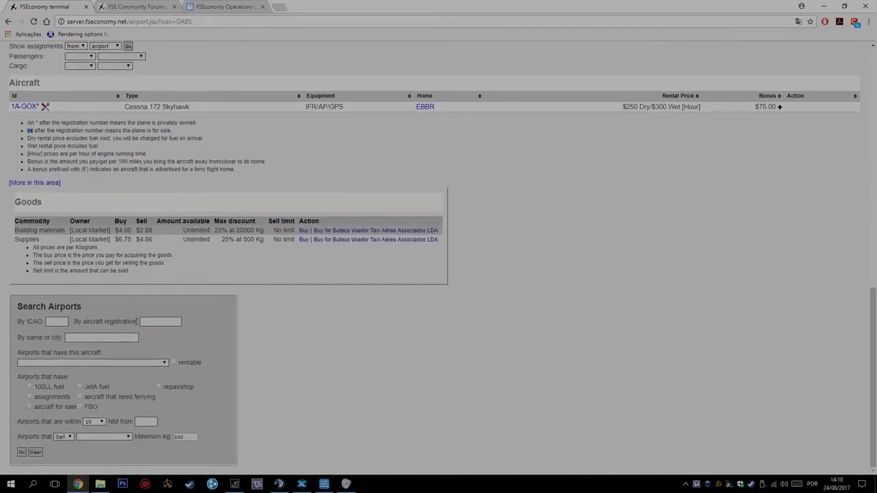
left_click(164, 366)
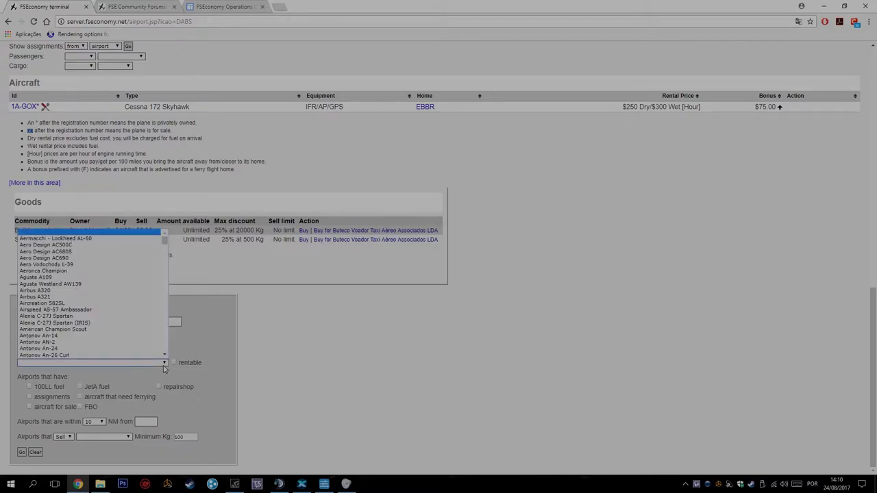
left_click(164, 366)
left_click(164, 369)
left_click(299, 184)
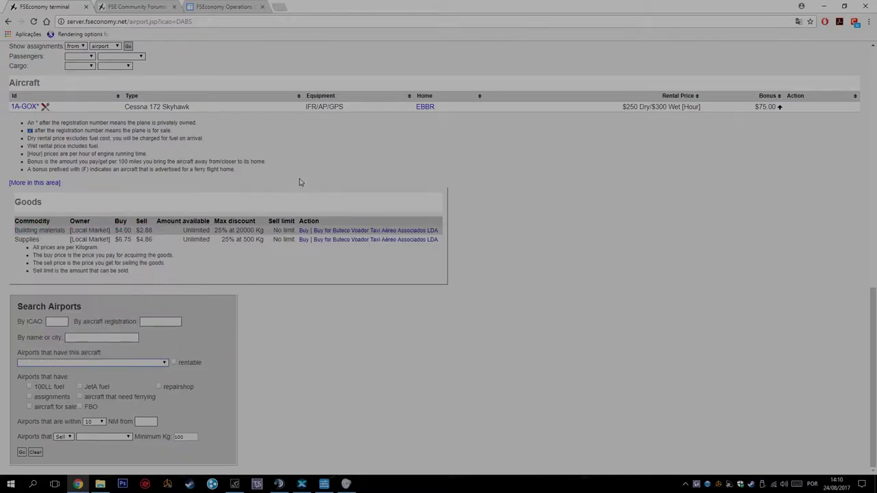
Step: Return to the airport search results, sorted by country, and open CAH4 to review its assignments and available aircraft
left_click(7, 23)
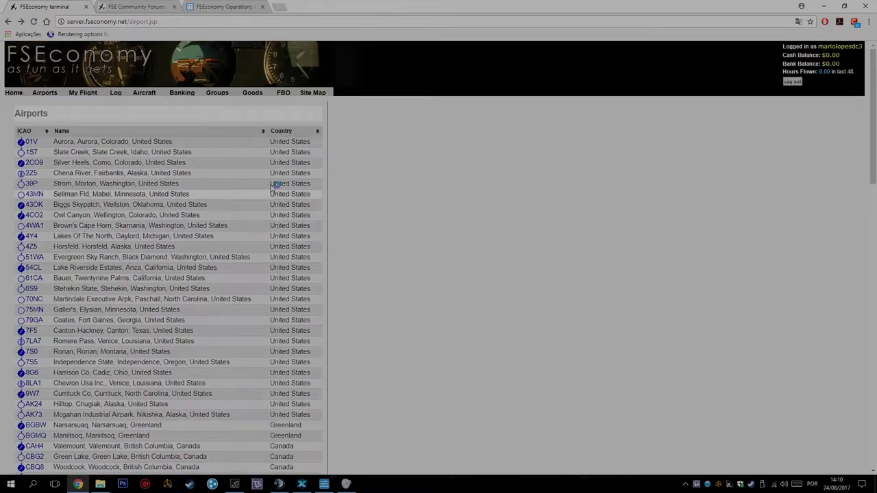
left_click(300, 132)
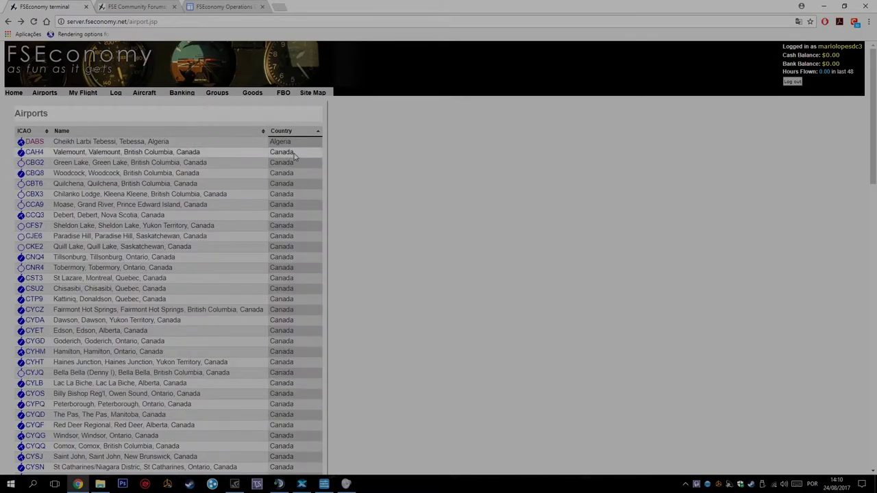
left_click(37, 155)
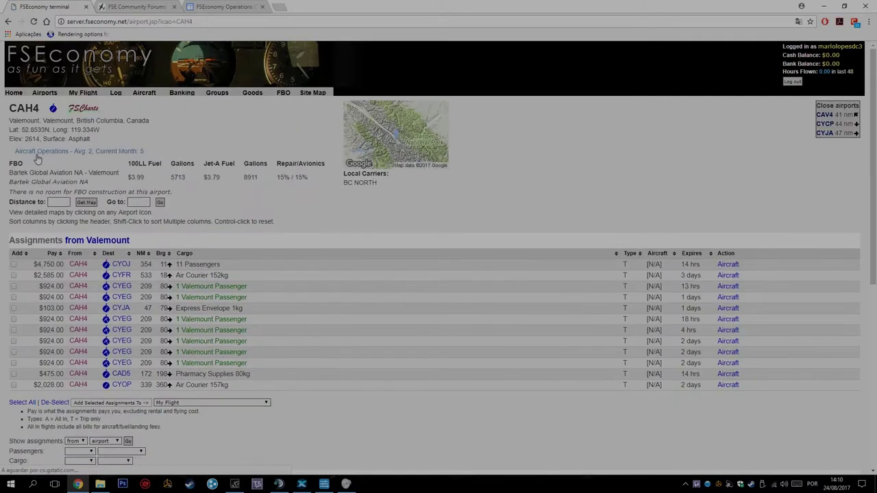
scroll(293, 307, "down", 2)
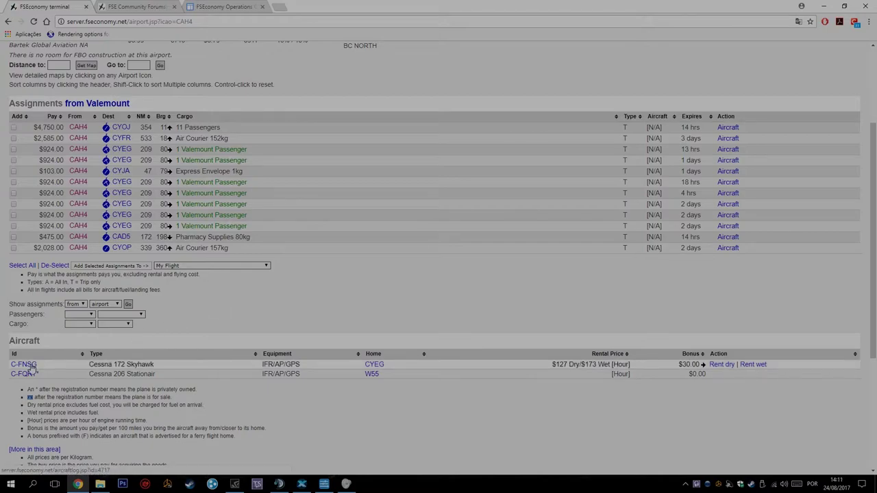
scroll(31, 369, "down", 3)
scroll(35, 364, "up", 2)
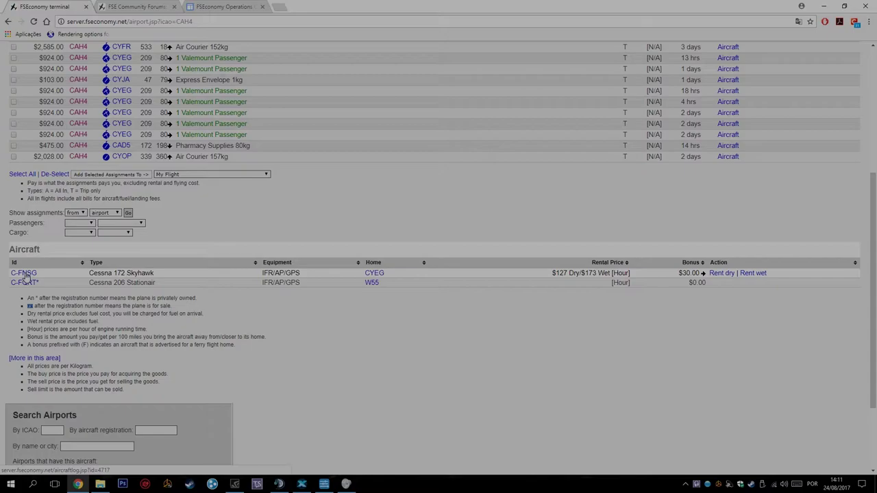
Step: Open the details of the Cessna 172 Skyhawk C-FNSG at CAH4 and examine its specifications, fuel and payload capacity
left_click(18, 273)
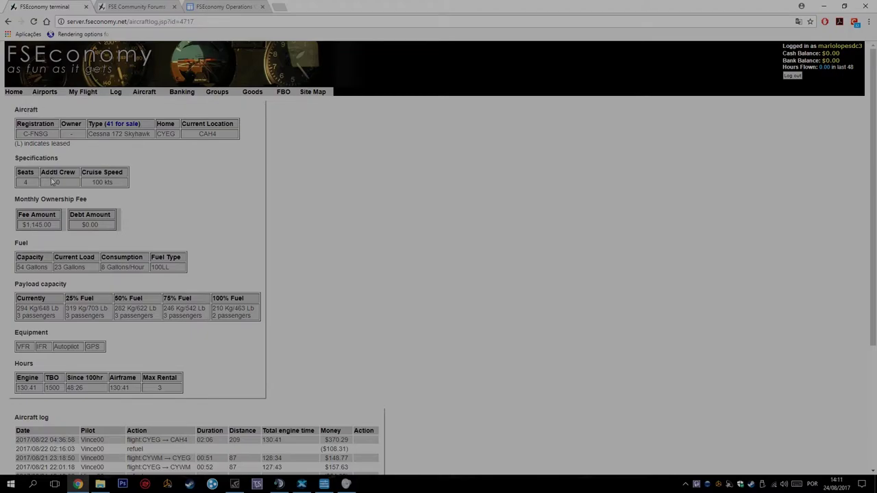
scroll(45, 219, "down", 1)
scroll(44, 220, "down", 1)
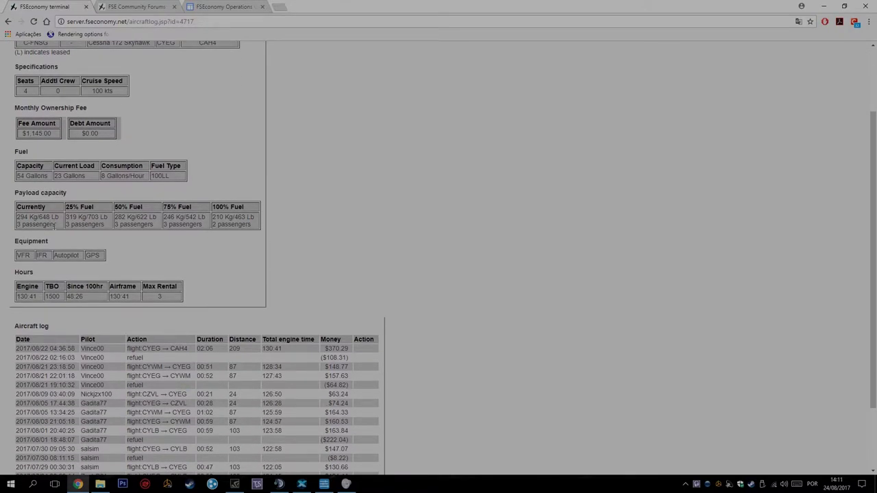
scroll(64, 233, "up", 2)
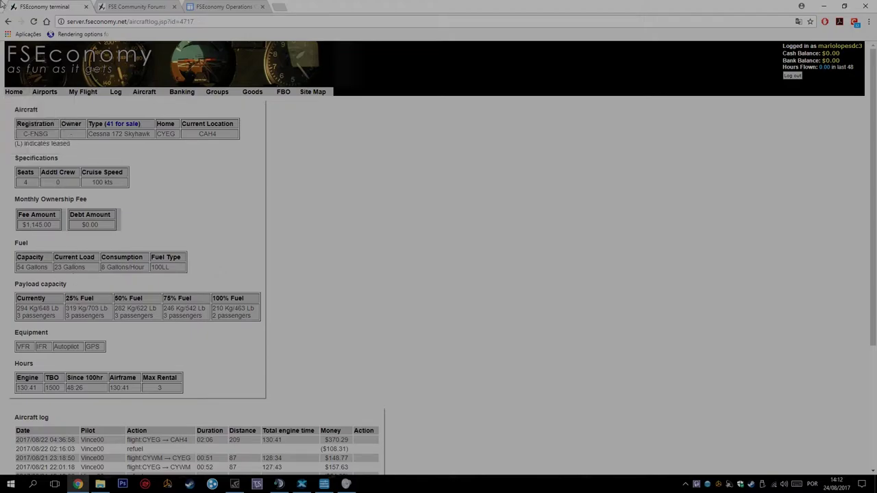
Step: Return to CAH4 and add three $924 single-passenger assignments to CYEG, expiring in 18 hrs, 4 hrs and 2 days, to My Flight
left_click(8, 22)
scroll(226, 206, "up", 3)
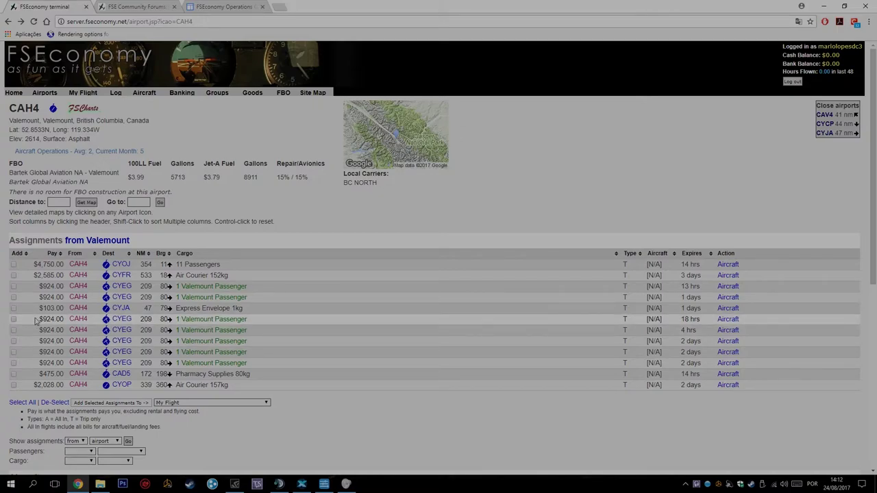
left_click(13, 320)
left_click(13, 331)
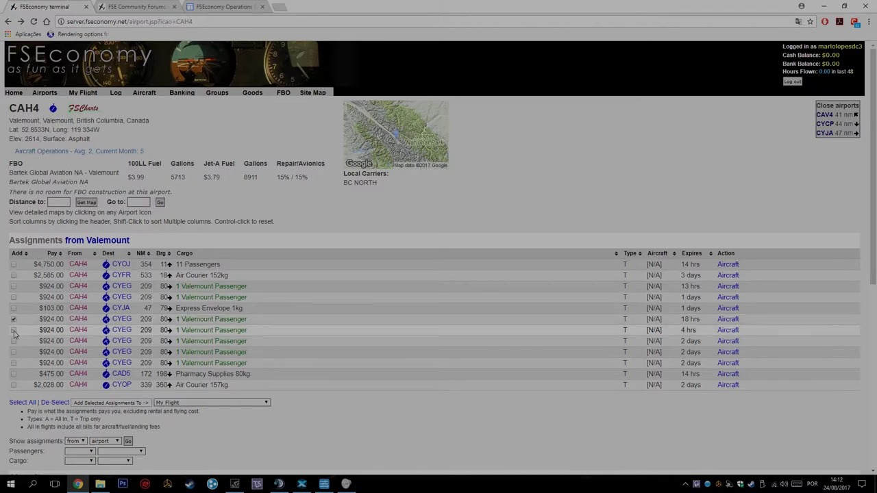
left_click(13, 341)
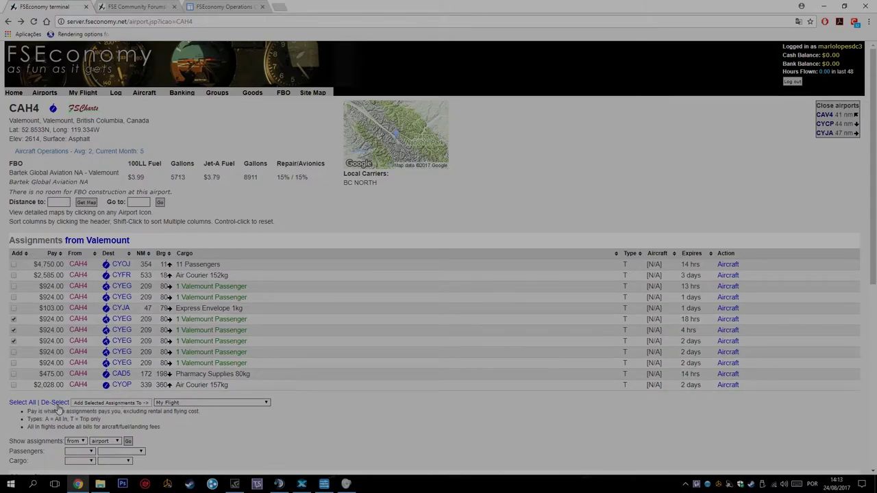
left_click(170, 406)
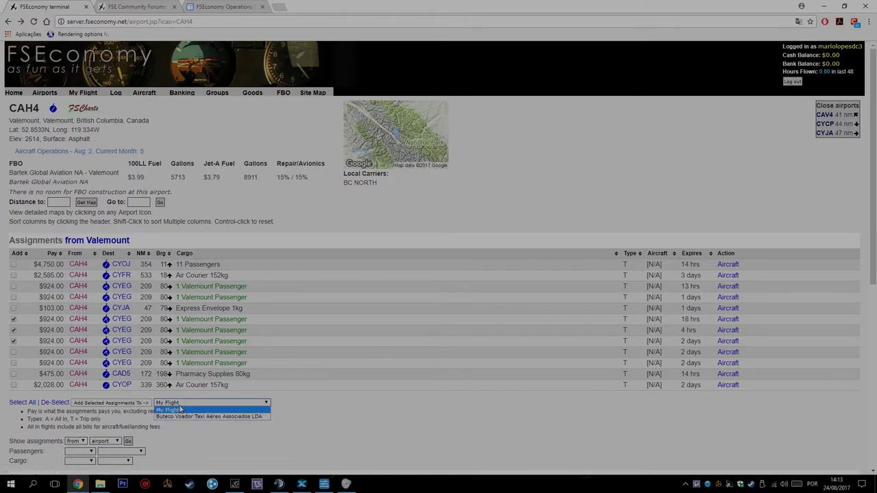
left_click(173, 411)
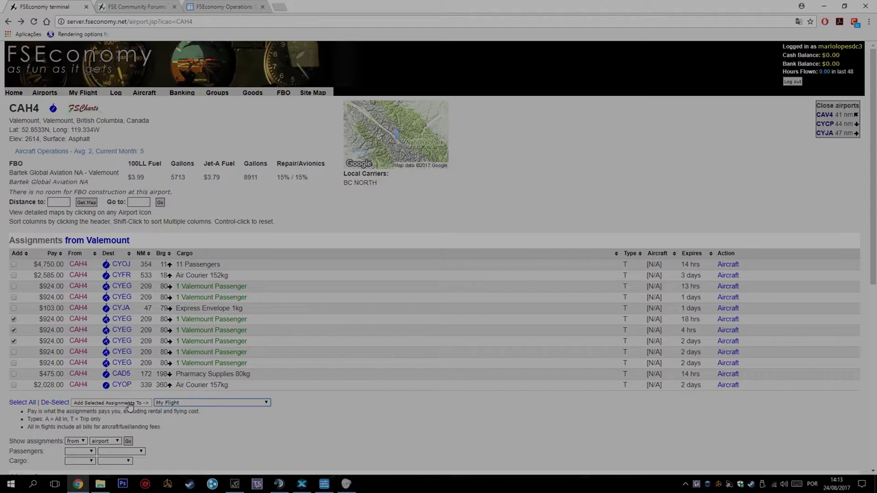
left_click(170, 404)
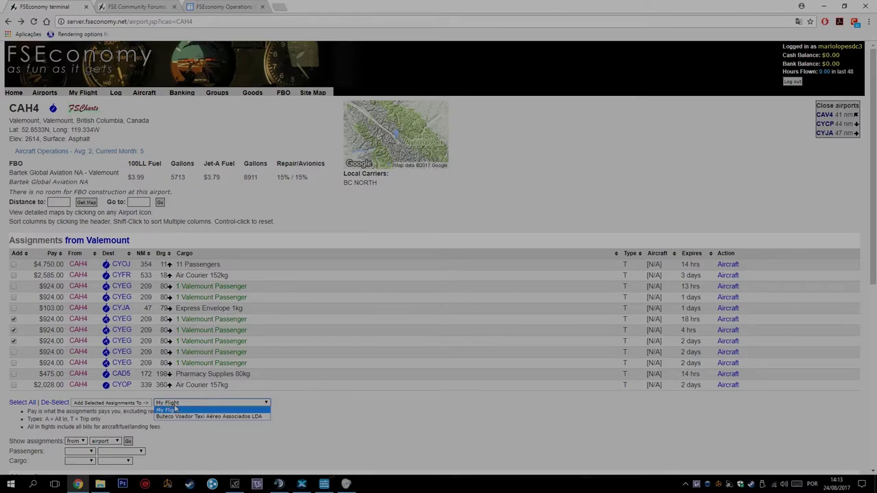
left_click(175, 410)
left_click(175, 404)
left_click(167, 410)
left_click(182, 404)
left_click(175, 412)
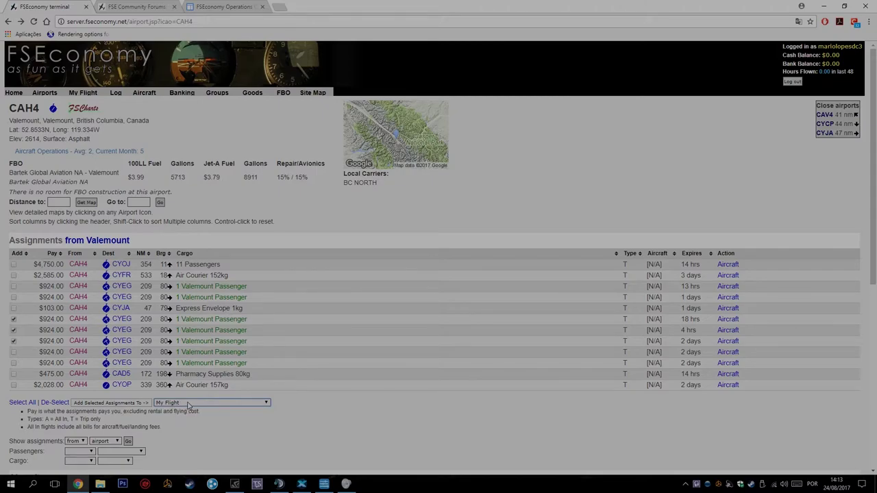
left_click(114, 404)
Step: Review CAH4's remaining assignments and the rental terms, payload and flight log of the Cessna 172 C-FNSG
scroll(194, 390, "down", 2)
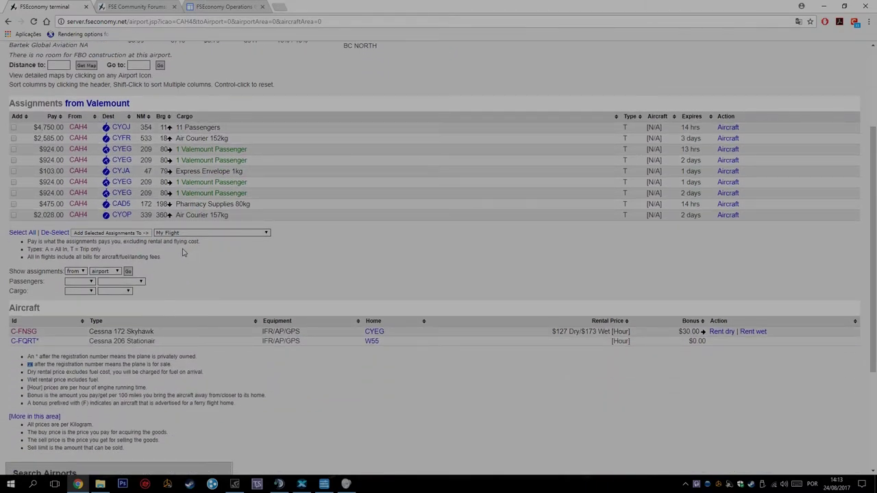
scroll(134, 336, "up", 1)
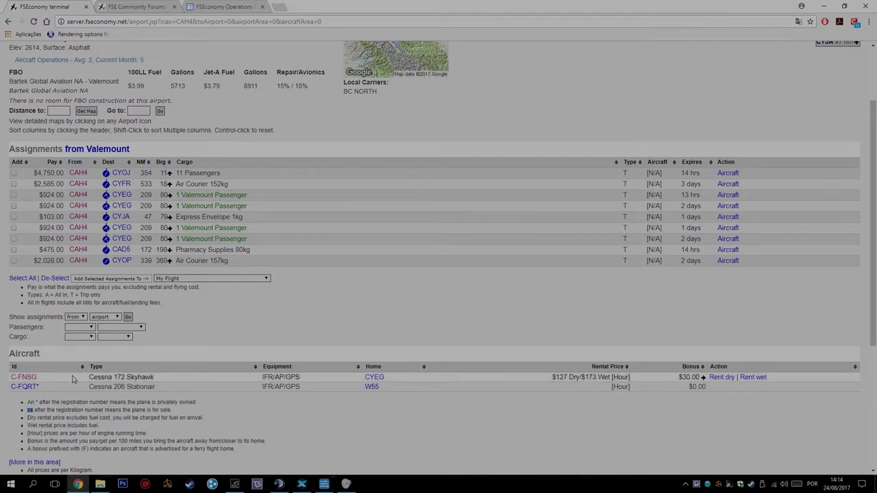
left_click(47, 377)
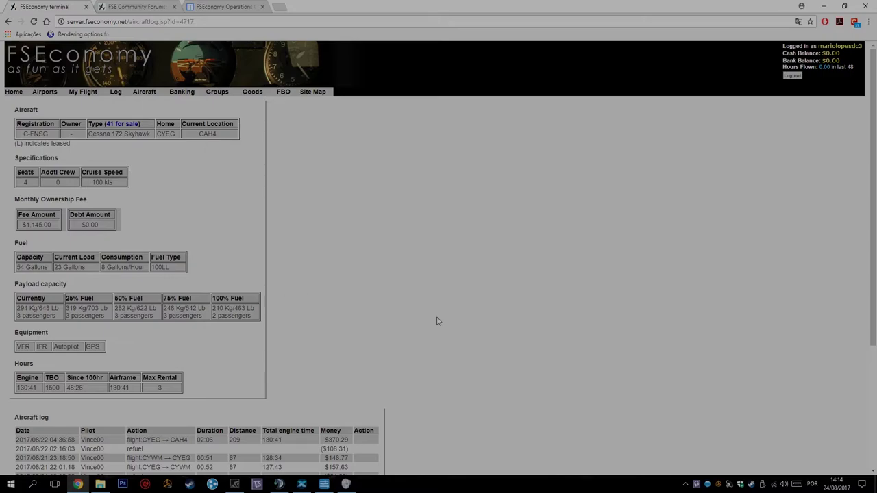
key("alt+Left")
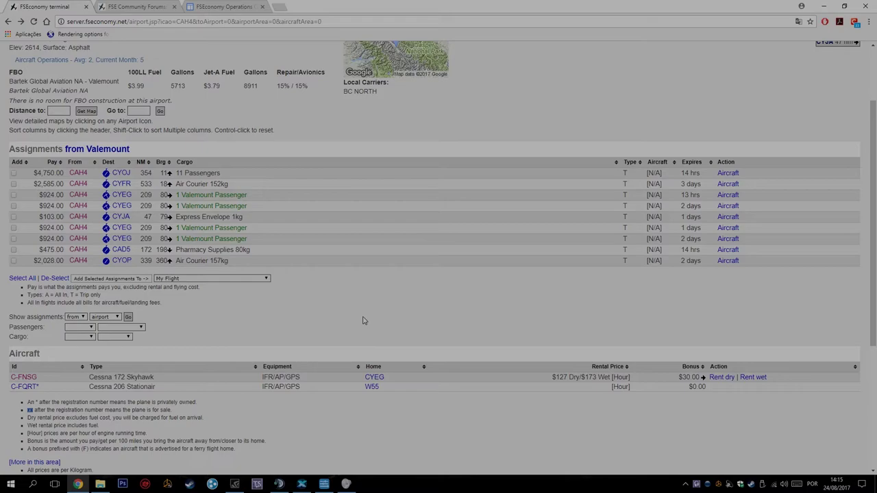
scroll(103, 319, "down", 3)
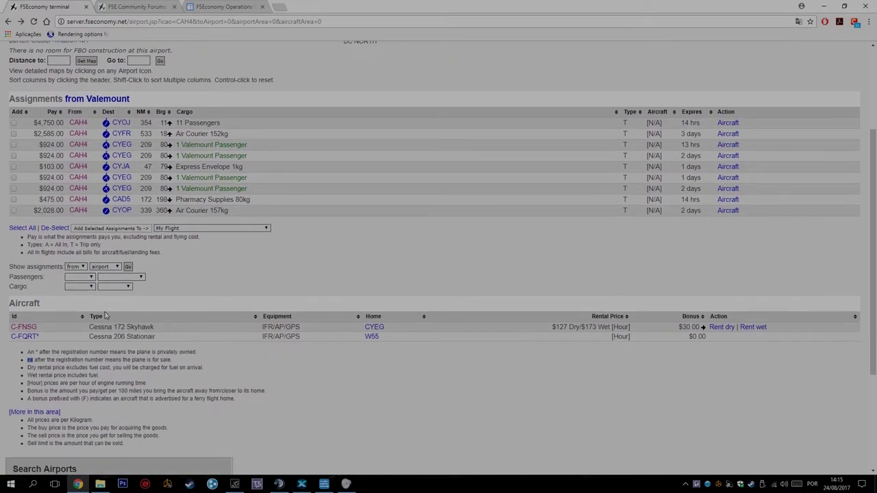
scroll(125, 312, "up", 2)
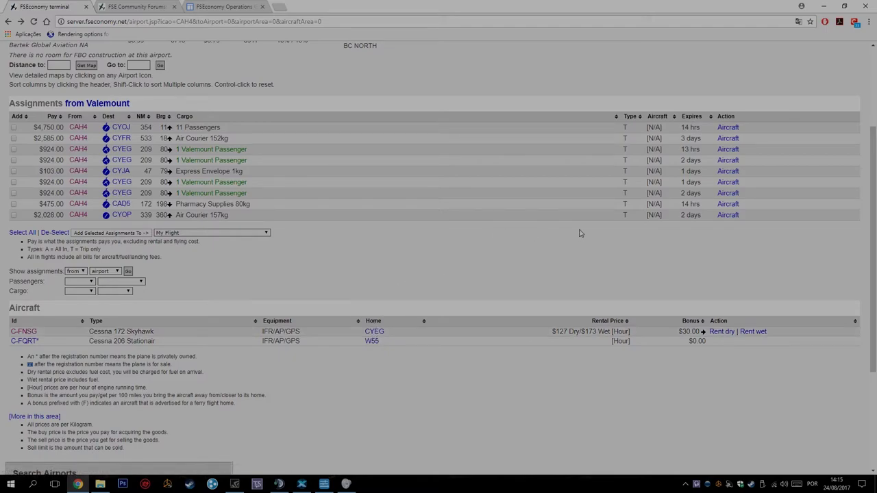
scroll(414, 259, "up", 2)
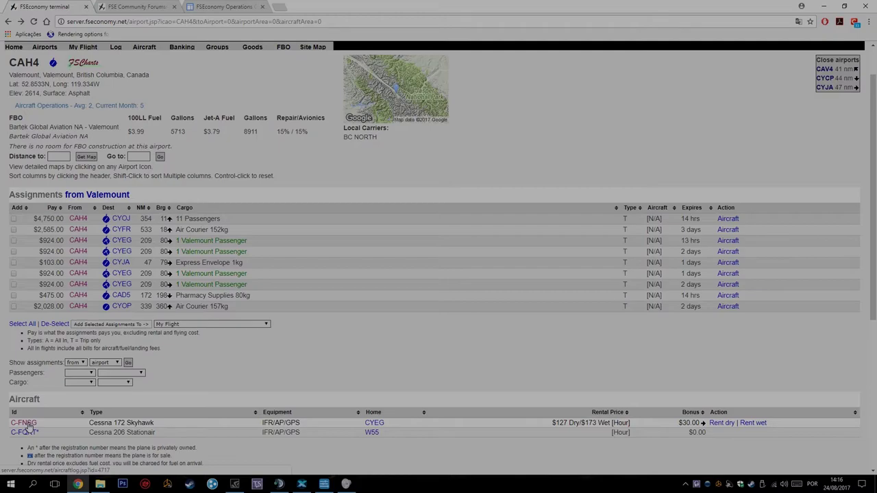
scroll(27, 425, "down", 2)
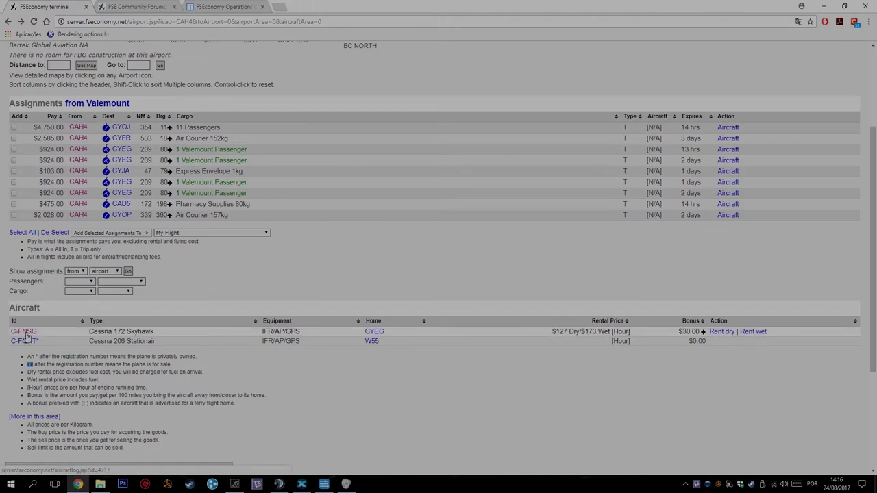
left_click(26, 334)
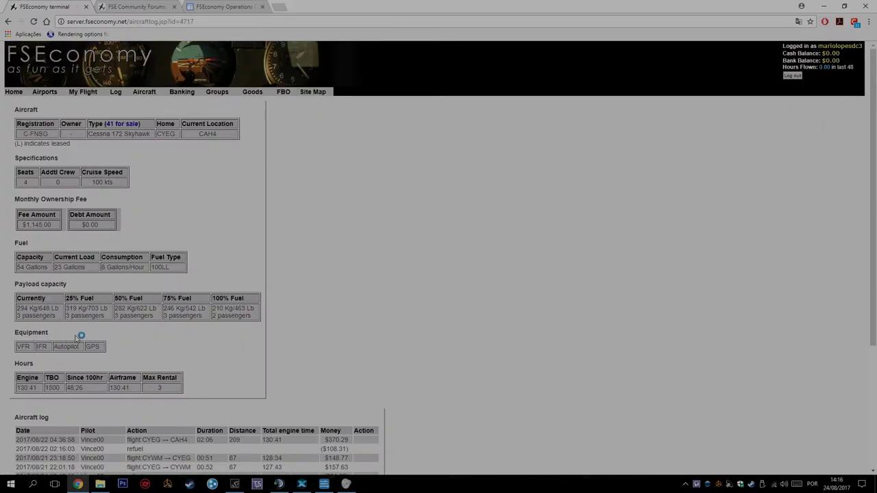
scroll(165, 317, "down", 4)
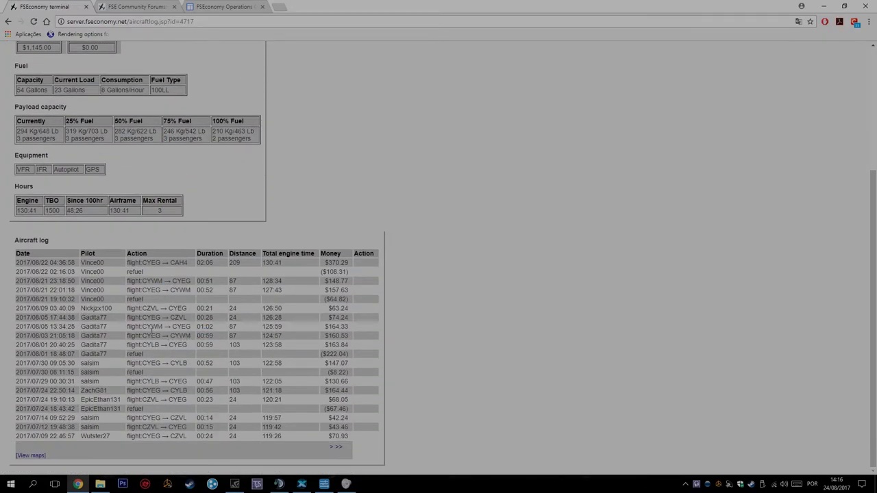
scroll(137, 316, "up", 3)
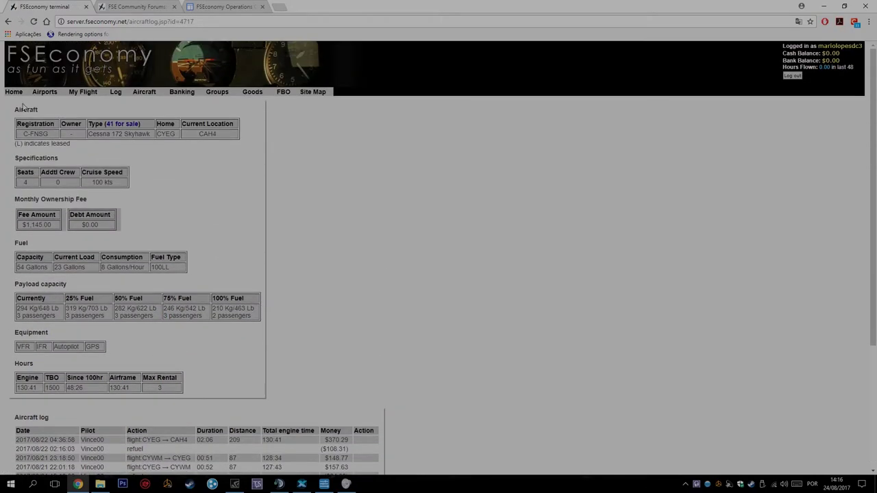
Step: Rent the Cessna 172 Skyhawk C-FNSG dry at CAH4 and check its entry in the airport's aircraft list
left_click(8, 21)
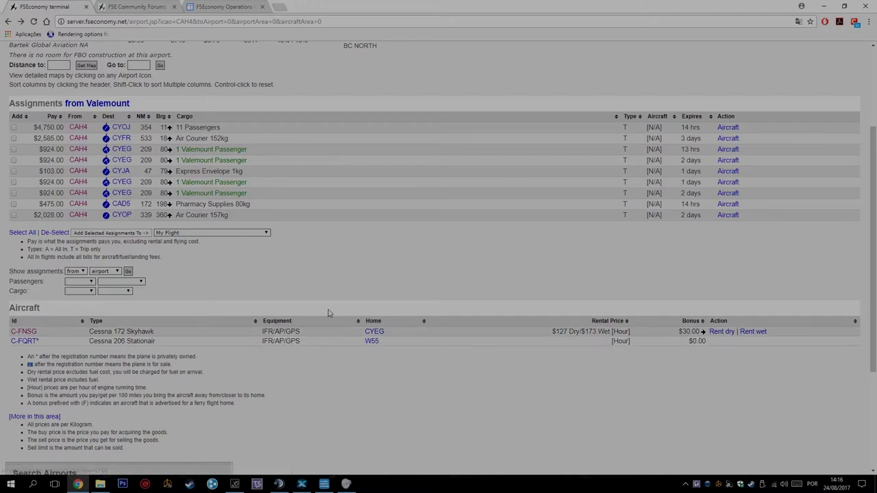
left_click(722, 332)
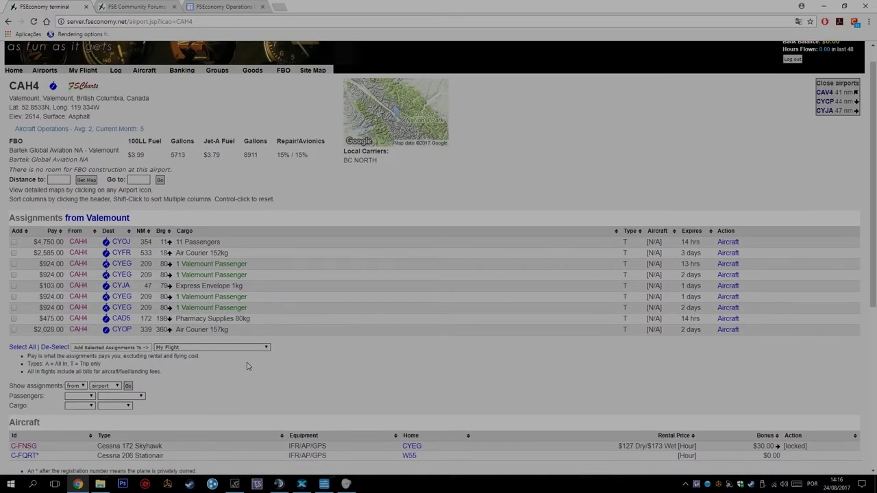
scroll(240, 302, "down", 3)
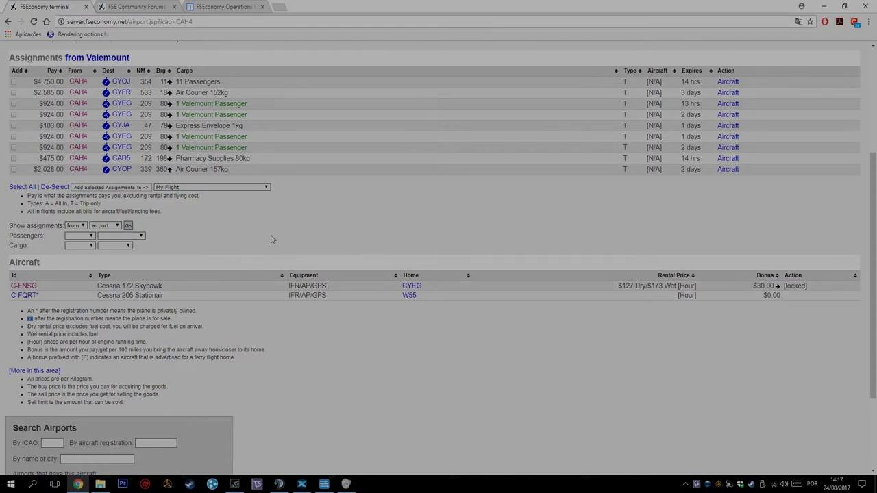
scroll(271, 239, "up", 3)
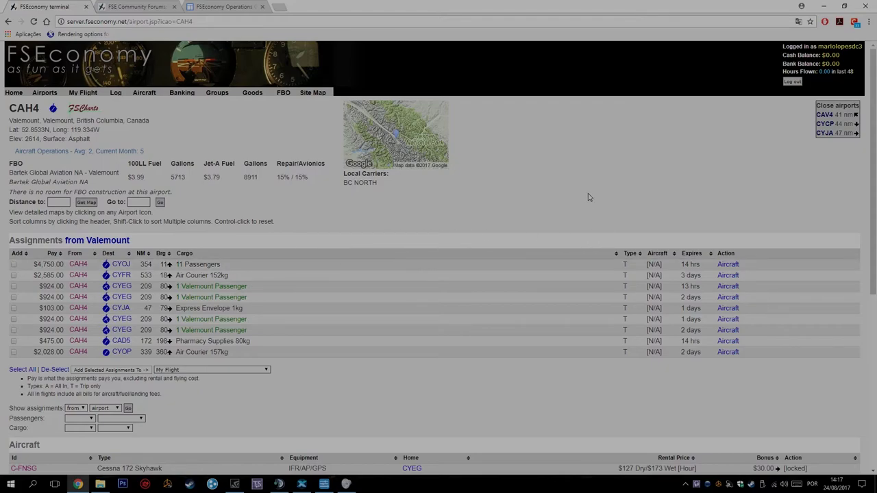
scroll(588, 197, "down", 3)
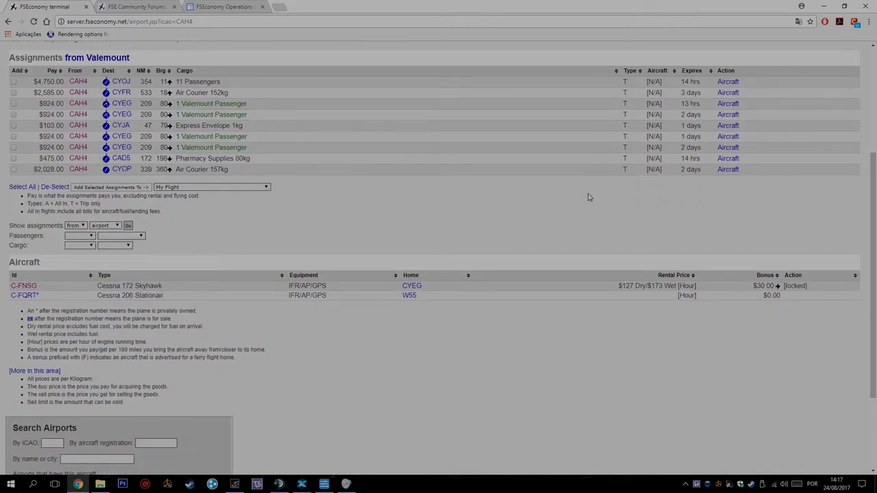
Step: Open C-FNSG's details and examine its maximum rental time and the hours since its last 100-hour check
left_click(33, 287)
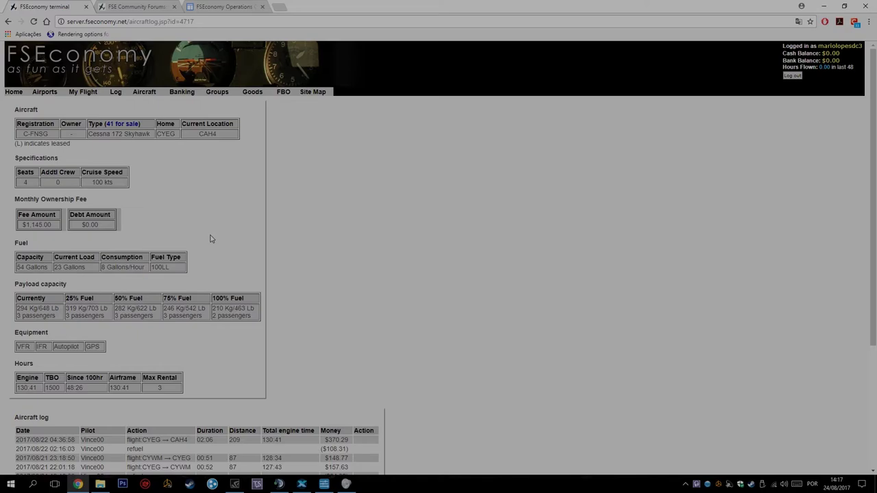
left_click_drag(158, 389, 167, 391)
left_click(160, 388)
double_click(160, 388)
double_click(67, 388)
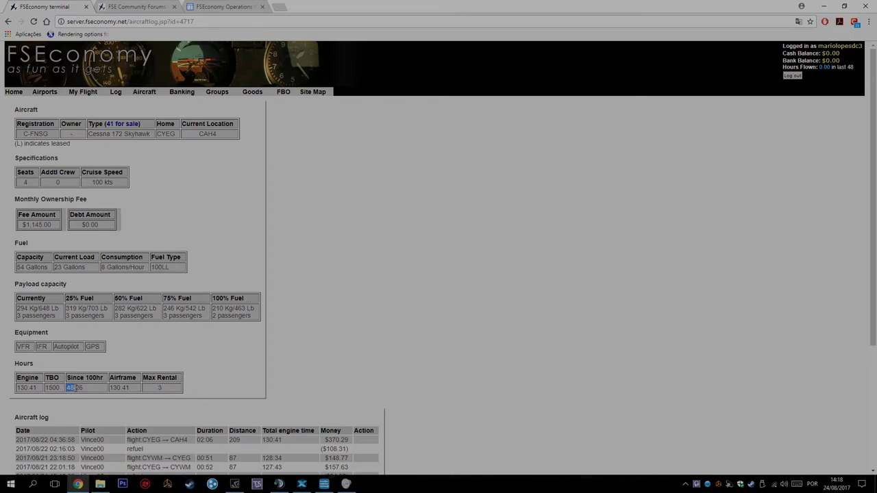
left_click(82, 388)
double_click(67, 388)
double_click(79, 388)
left_click_drag(67, 389, 103, 378)
left_click(77, 388)
left_click_drag(76, 388, 81, 388)
mouse_move(70, 388)
left_mouse_down()
mouse_move(81, 388)
mouse_move(66, 389)
left_mouse_up()
left_click(85, 394)
left_click(71, 406)
left_click(341, 215)
Step: Go back over CAH4's assignments and aircraft list, then reopen C-FNSG's details and look through its flight log
left_click(8, 21)
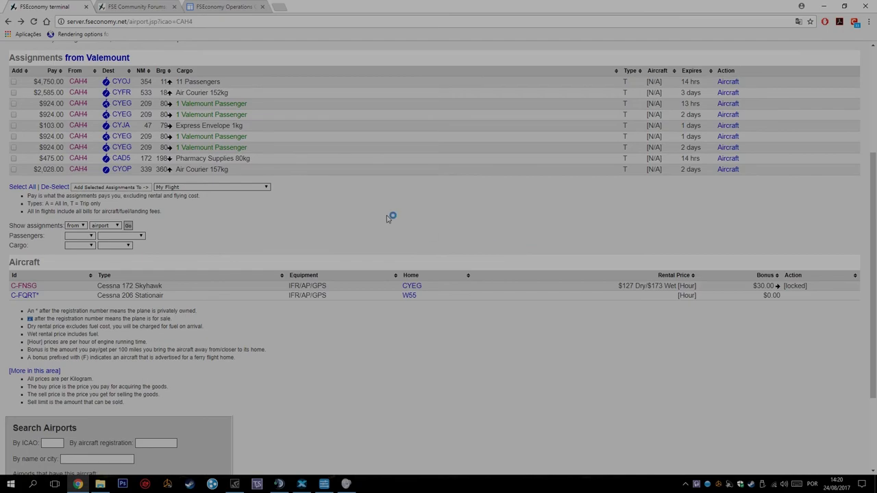
scroll(310, 254, "up", 3)
scroll(309, 250, "down", 2)
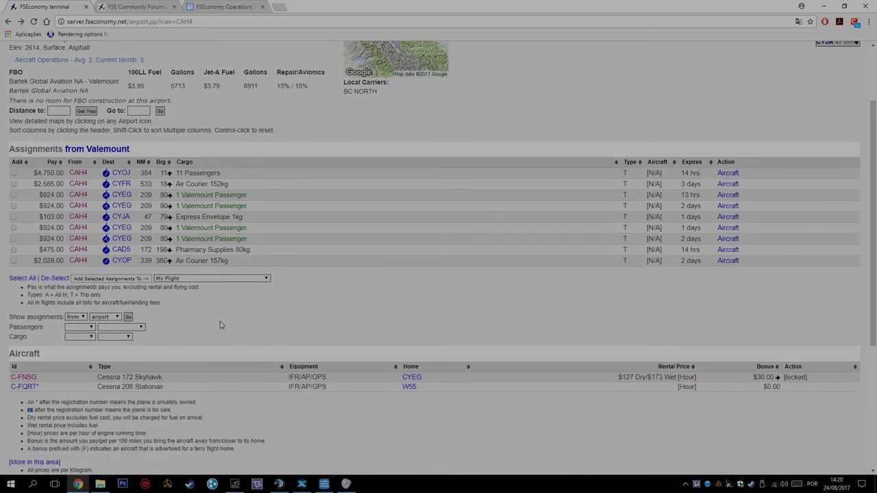
scroll(303, 355, "up", 2)
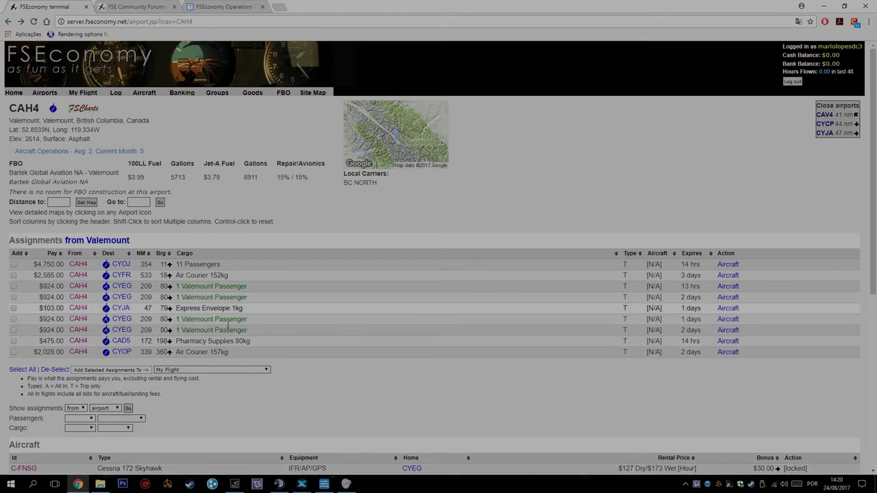
scroll(257, 350, "down", 3)
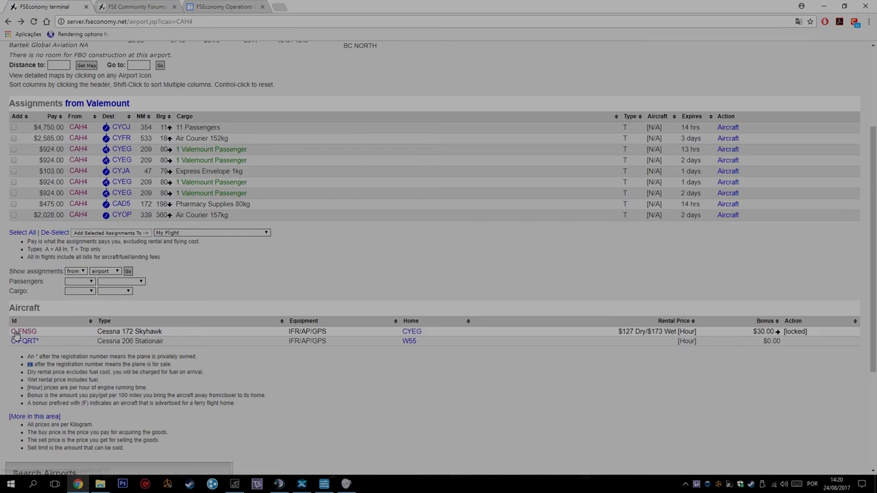
left_click(17, 332)
scroll(146, 293, "down", 3)
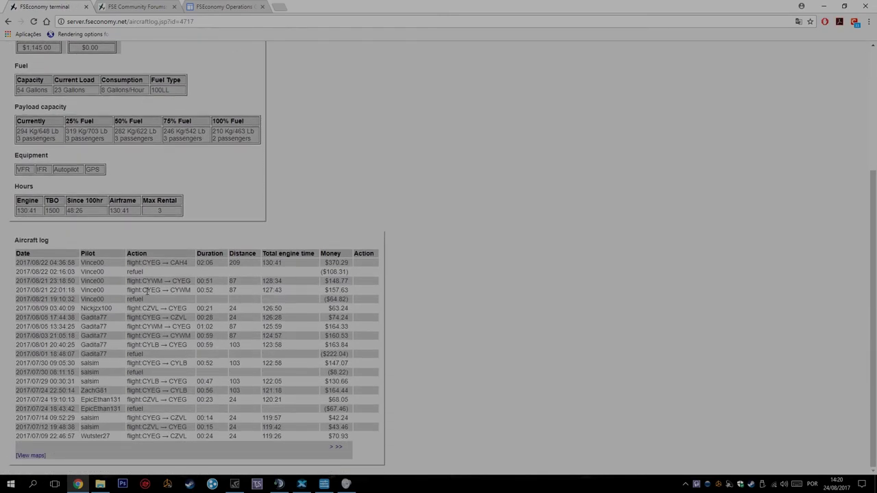
scroll(87, 406, "up", 3)
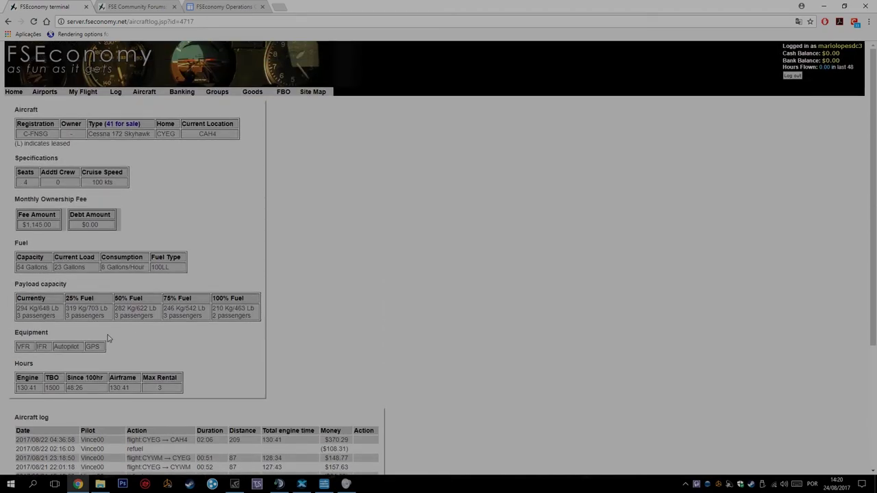
Step: Open My Flight and review the loaded assignments, payload weight, rented aircraft and fuel calculations
left_click(84, 93)
scroll(175, 374, "down", 3)
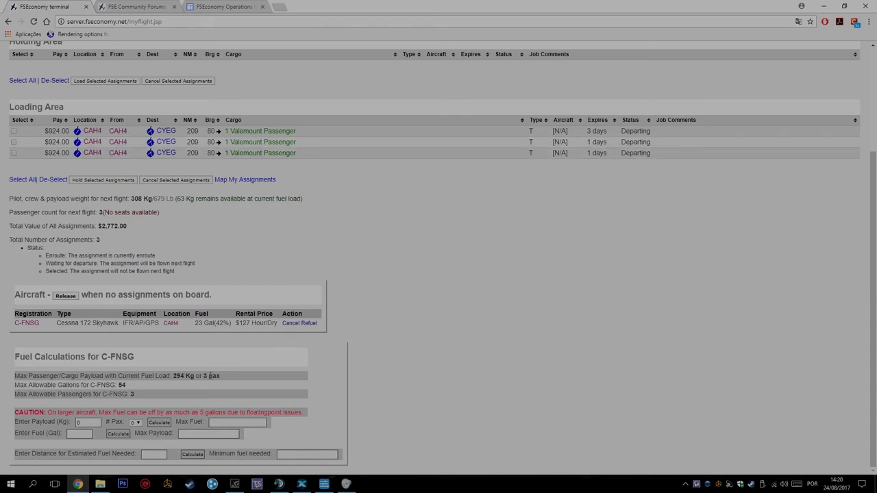
scroll(155, 284, "up", 1)
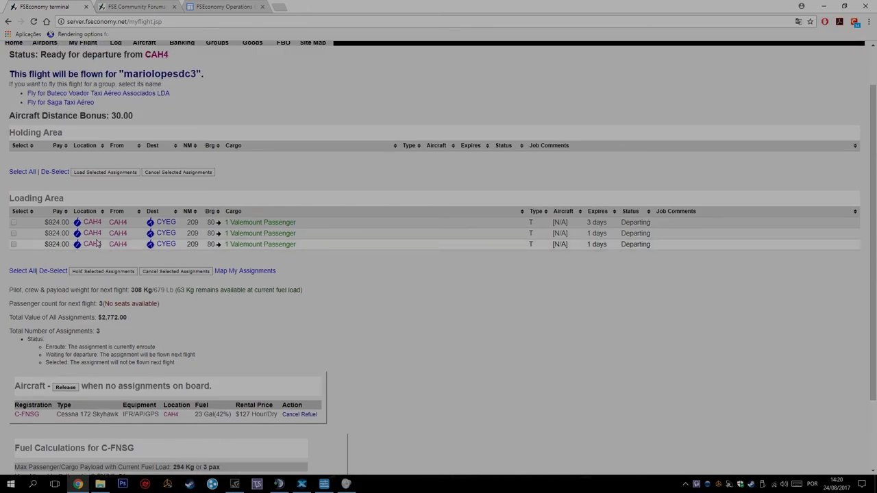
scroll(98, 238, "up", 1)
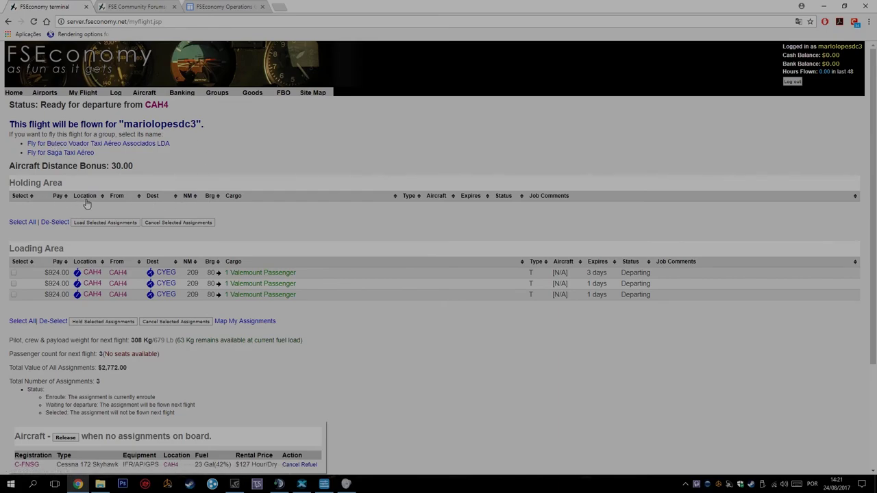
scroll(96, 226, "down", 2)
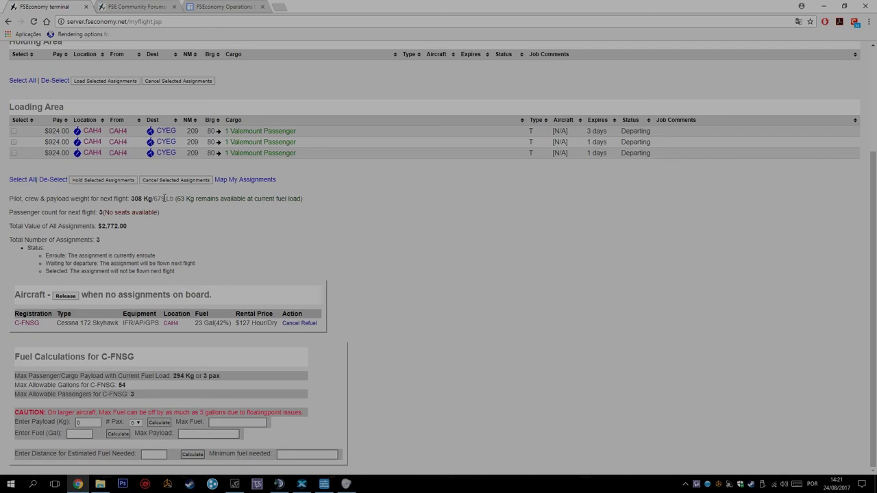
Step: Open refuelling for the rented Cessna 172 C-FNSG
left_click(313, 326)
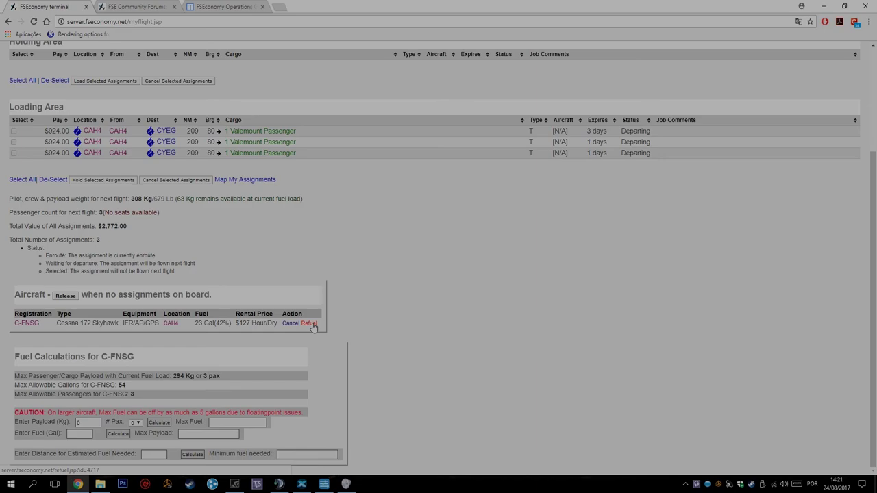